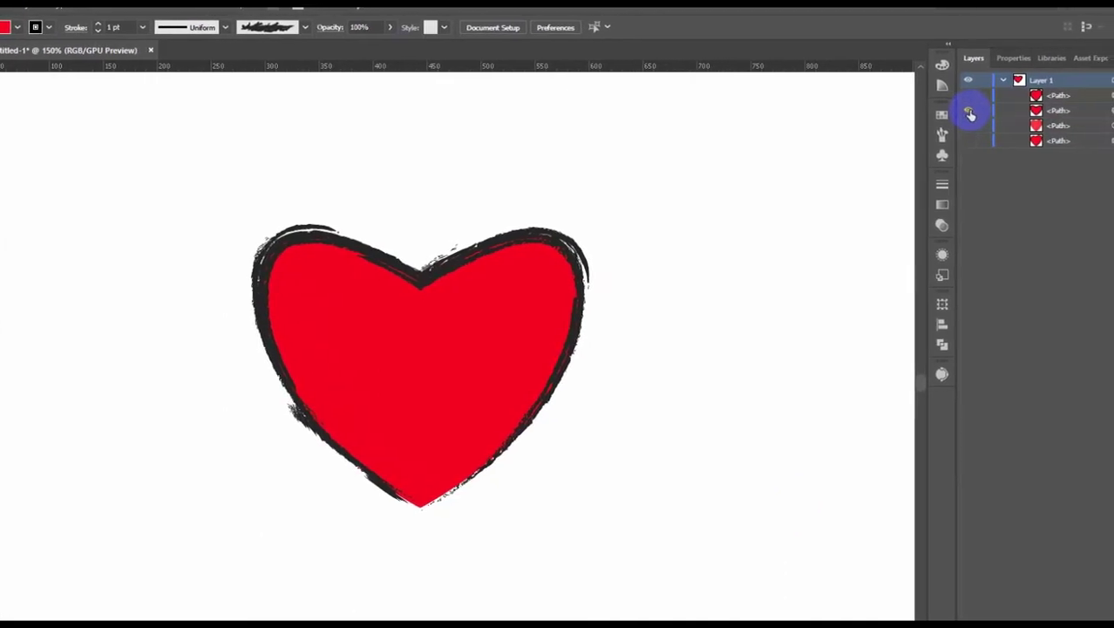
- Hide the existing brushed heart and create a red 200 × 200 px square on the blank artboard
click(971, 113)
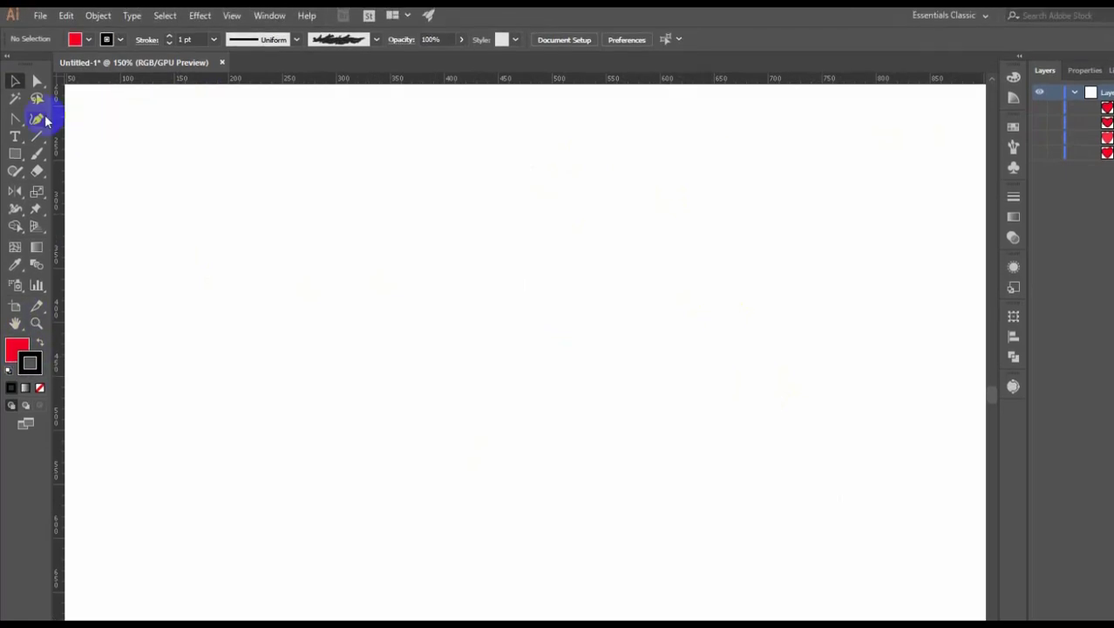
click(15, 154)
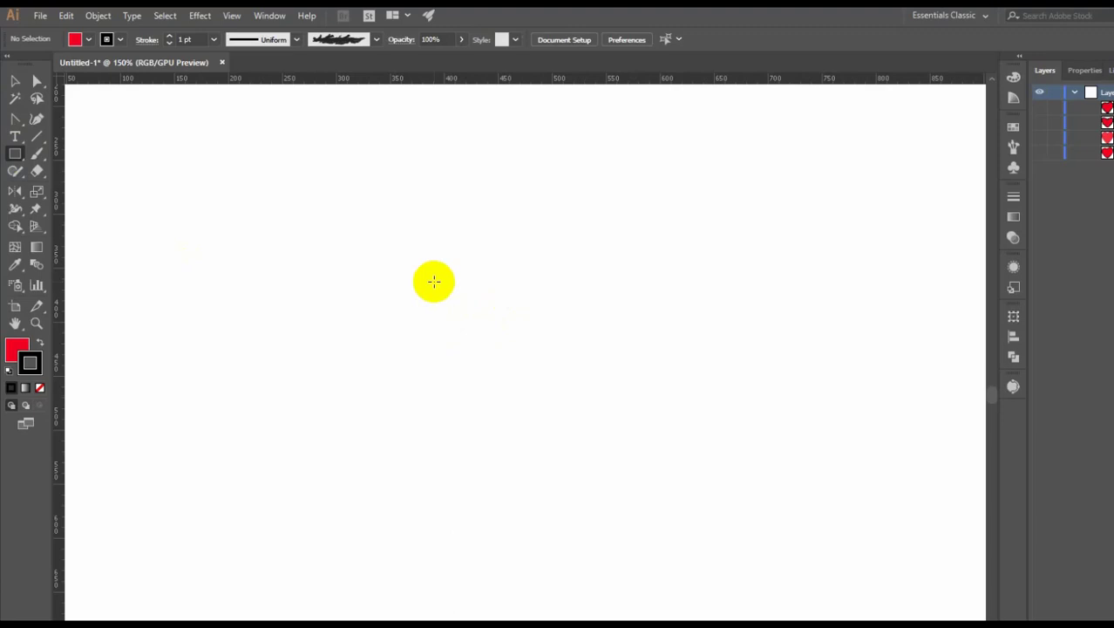
click(434, 281)
click(584, 343)
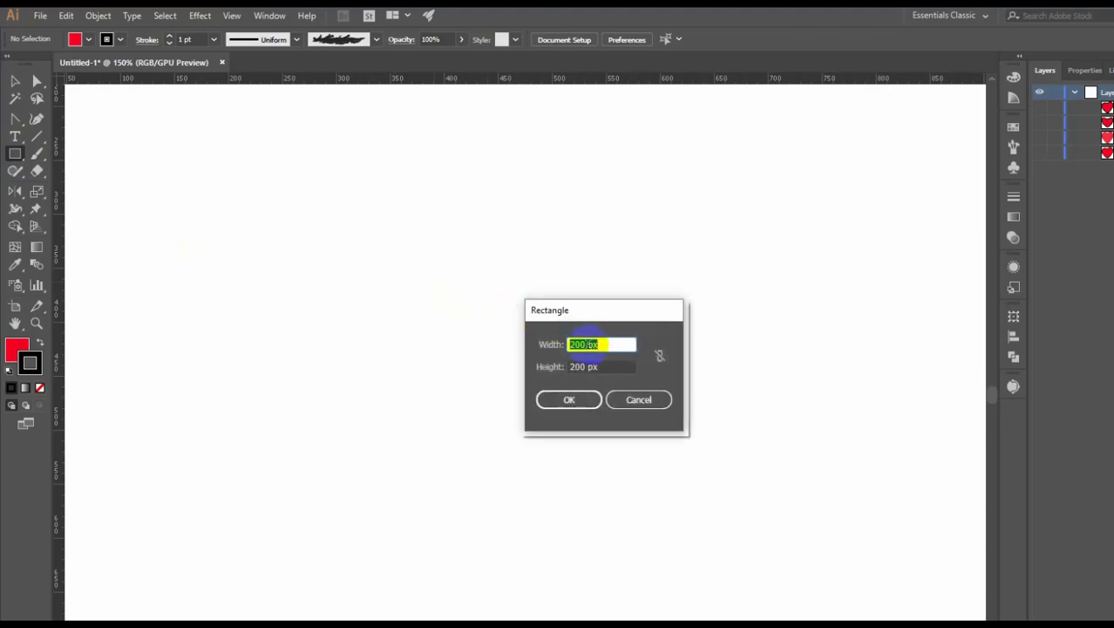
click(577, 401)
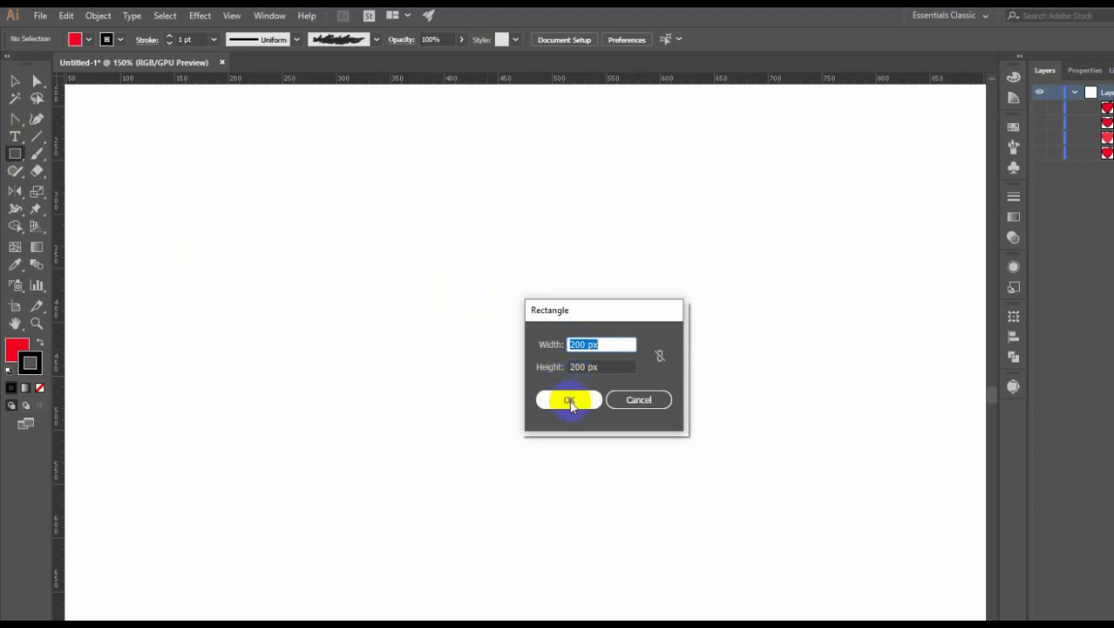
click(572, 402)
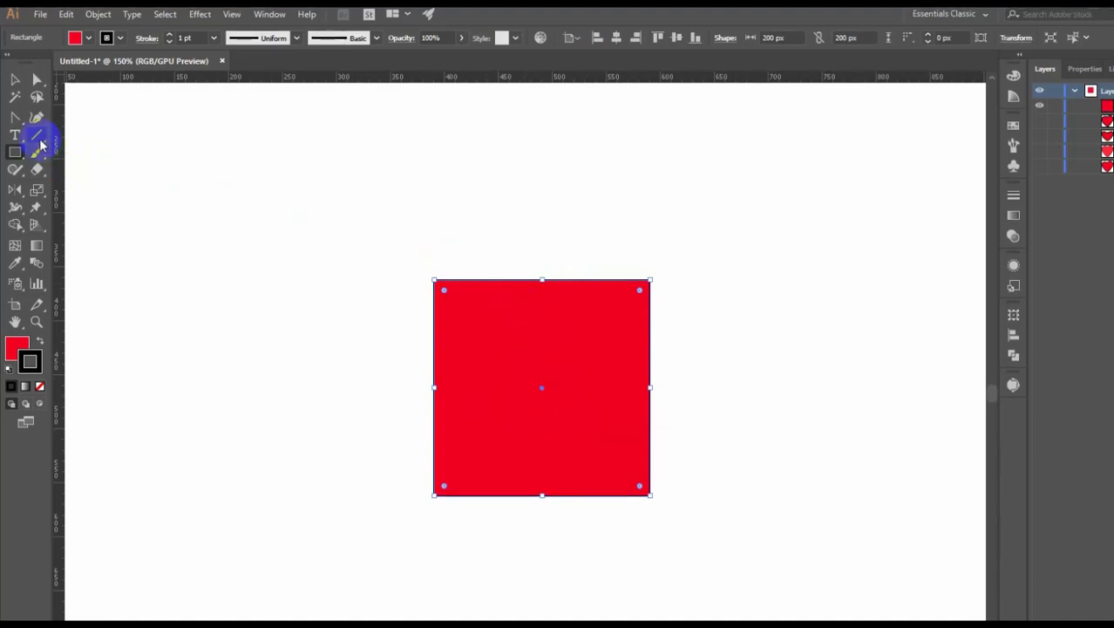
- Use the Anchor Point Tool to bow the square's right and top edges outward into rounded lobes, each about 110 px deep
drag(18, 116, 149, 175)
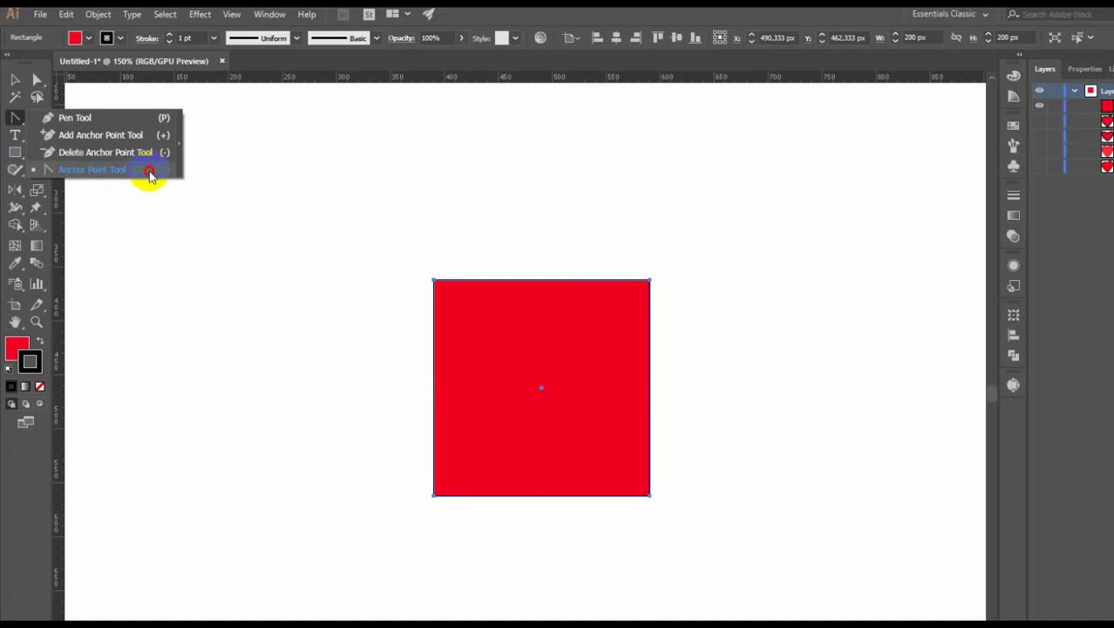
drag(148, 175, 150, 175)
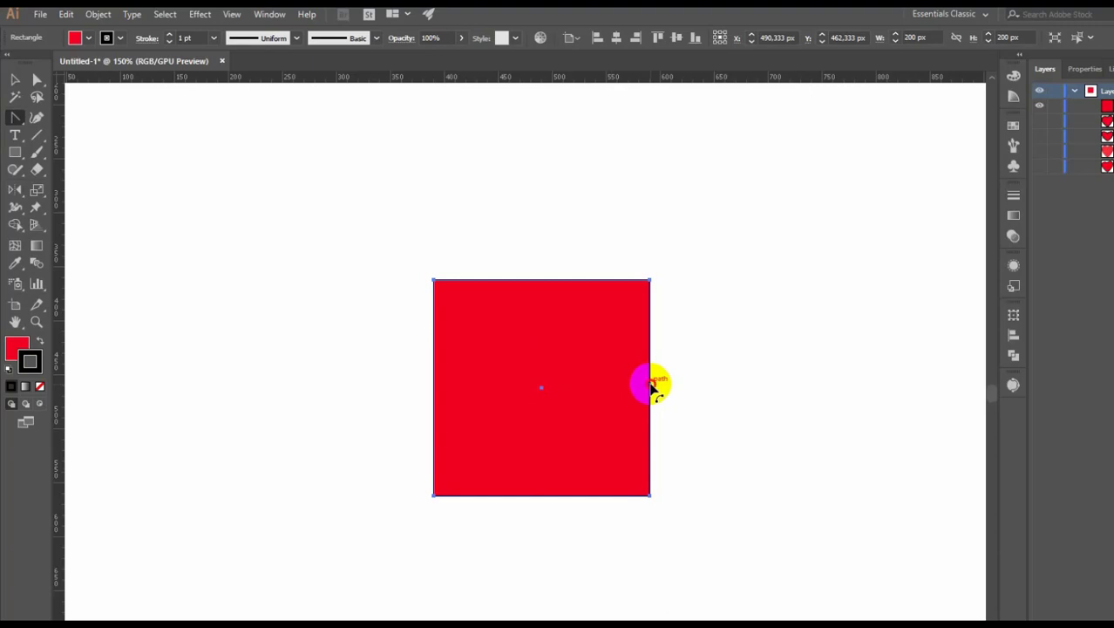
drag(651, 385, 771, 390)
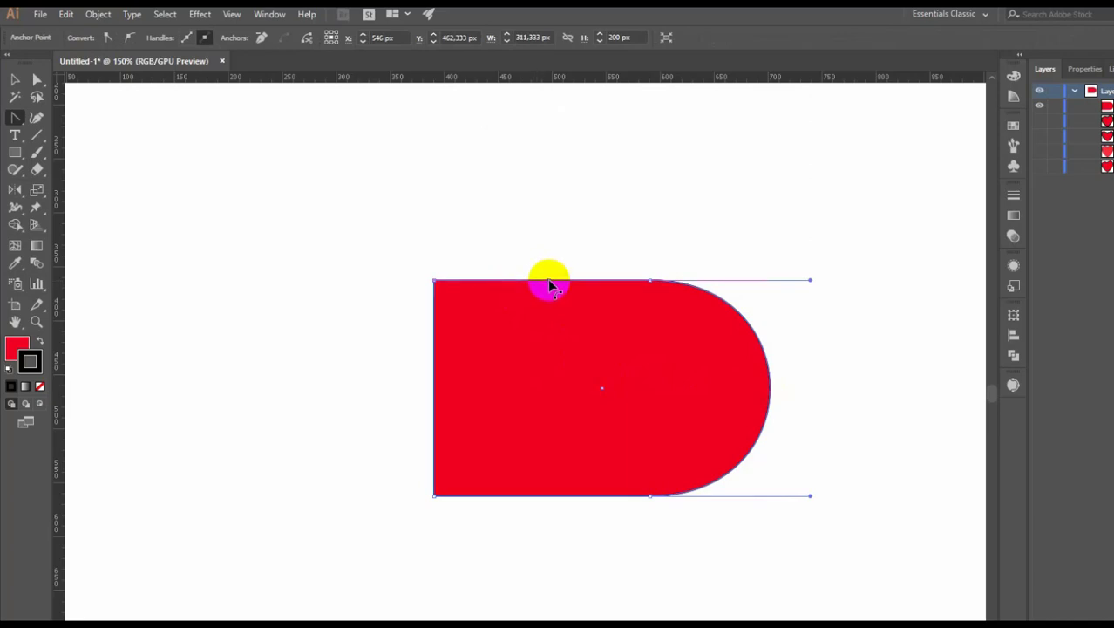
drag(549, 285, 542, 167)
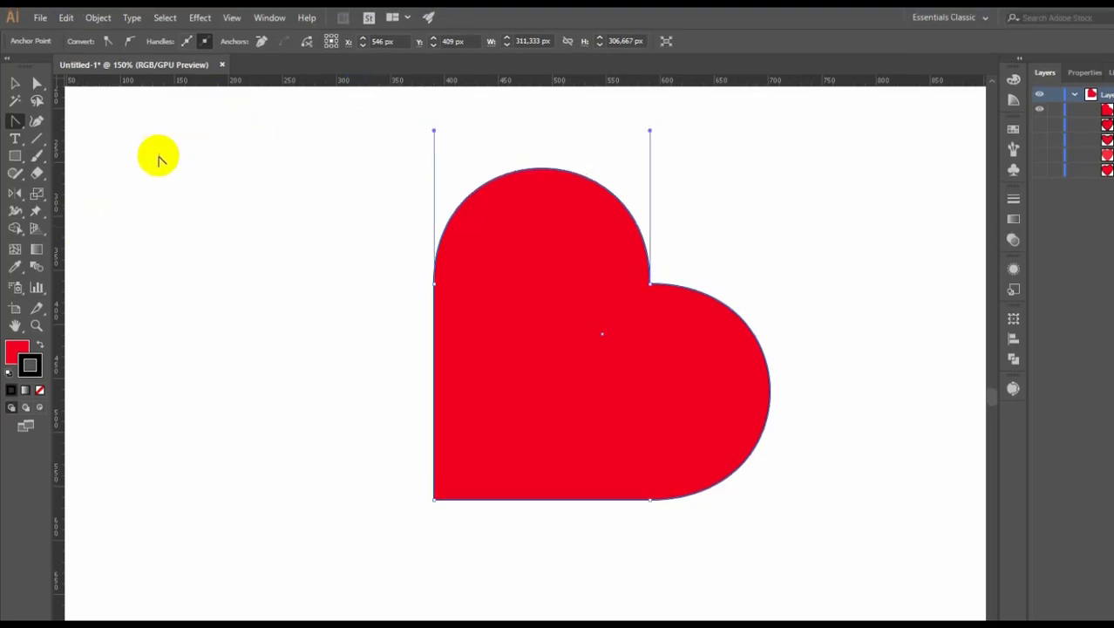
- Rotate the tilted heart shape by 45° so that its point faces down, and leave it deselected
click(15, 83)
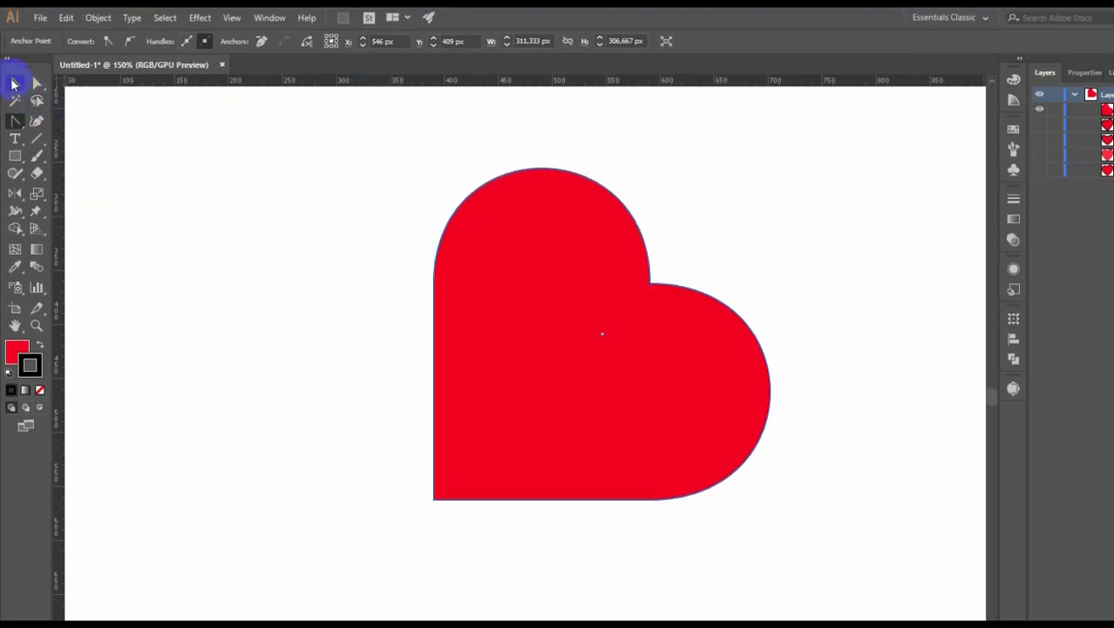
click(262, 202)
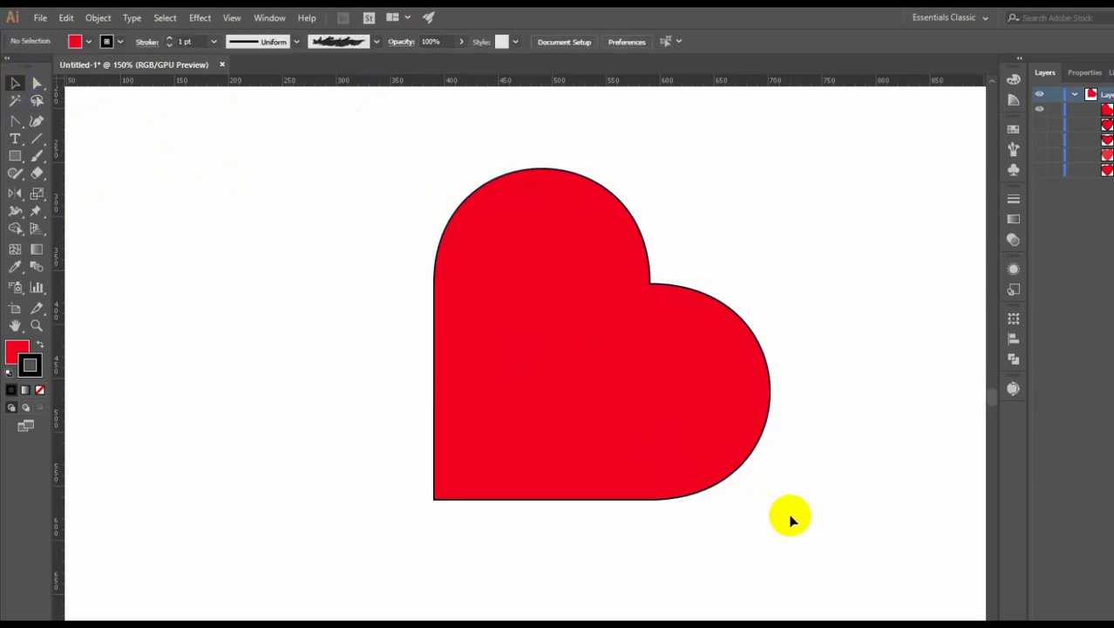
drag(790, 515, 334, 169)
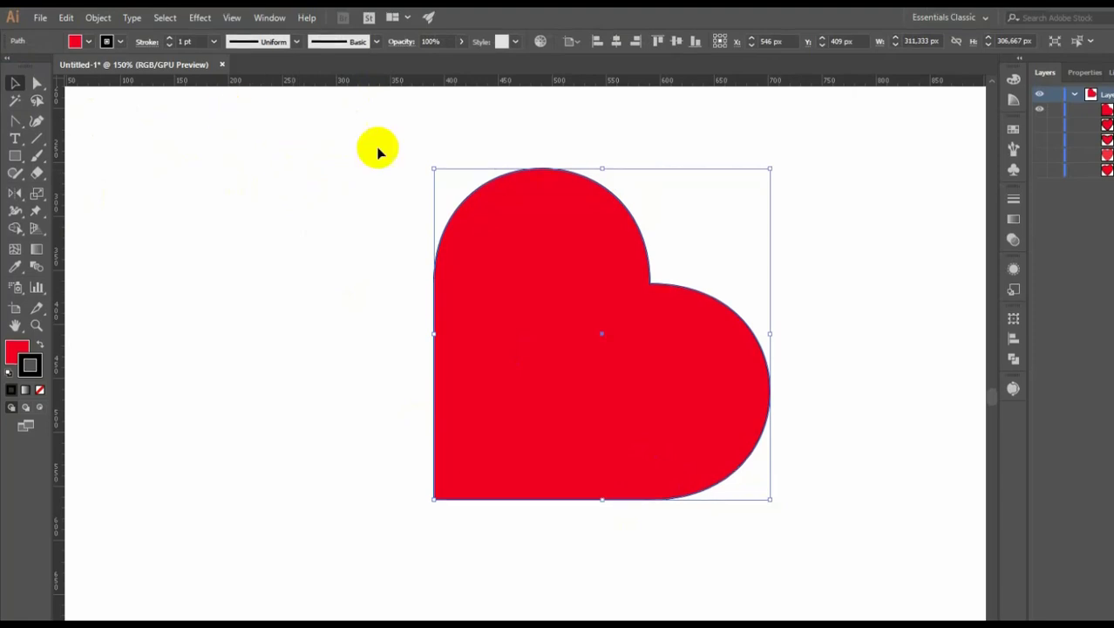
right_click(534, 256)
mouse_move(580, 466)
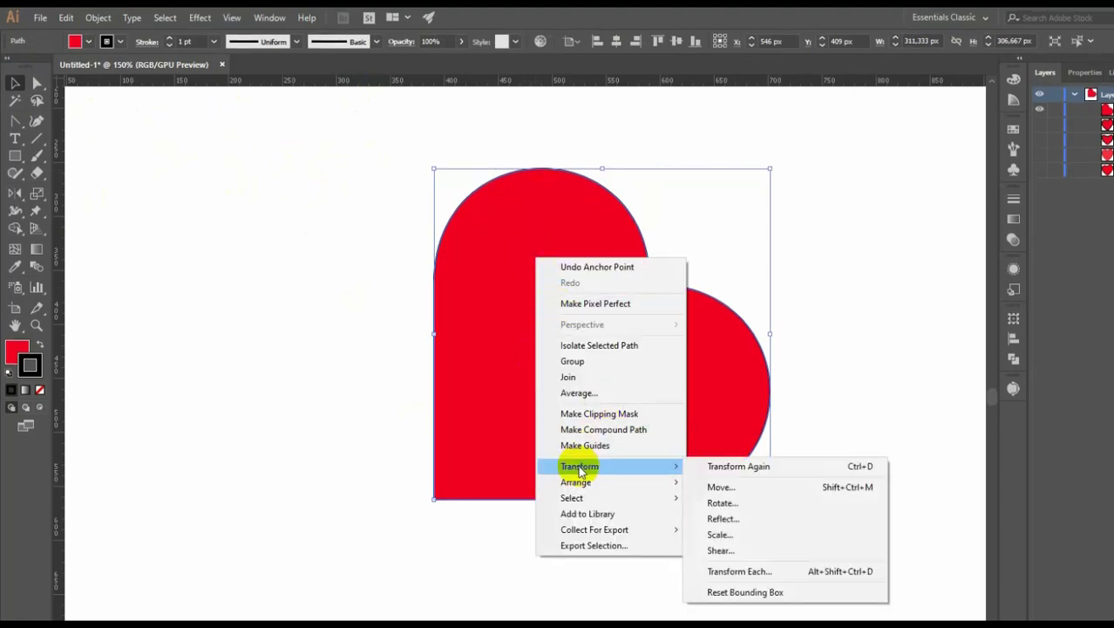
click(722, 504)
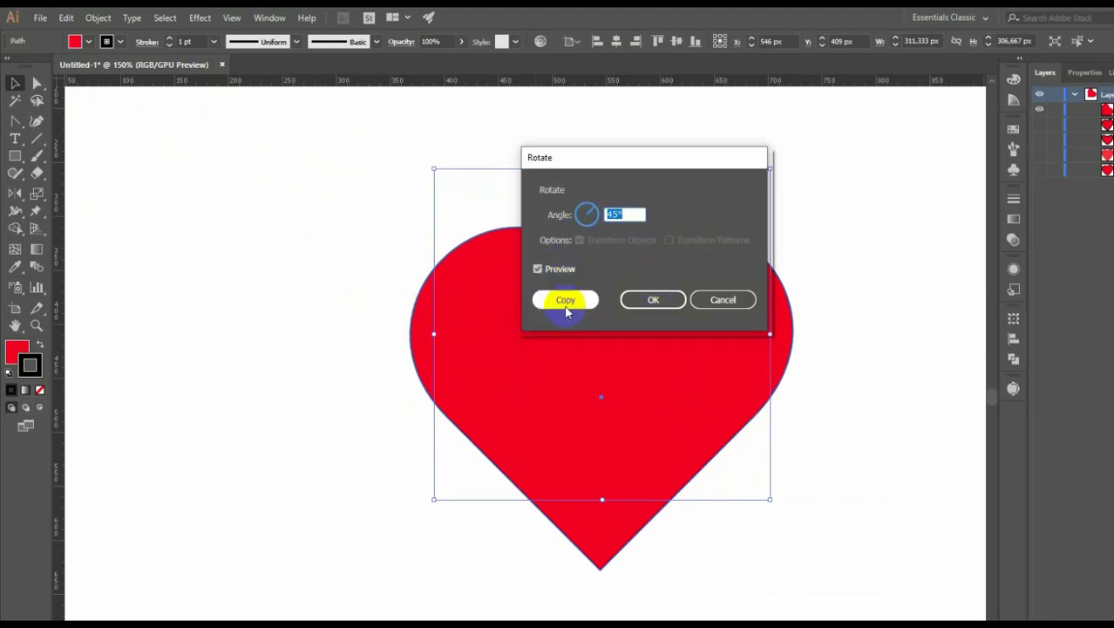
click(648, 301)
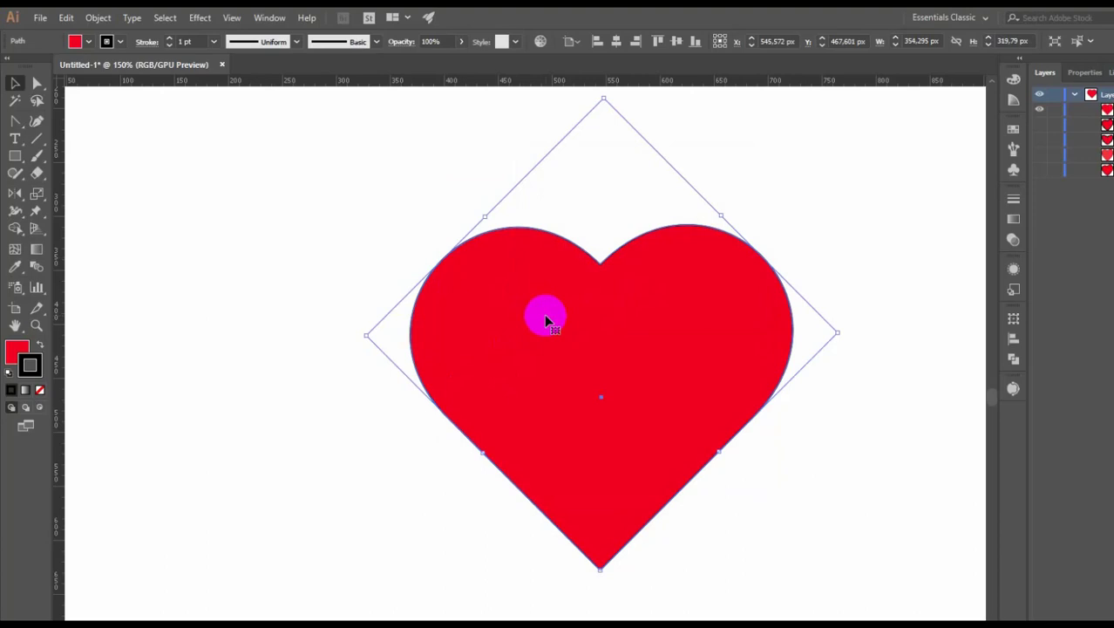
click(791, 442)
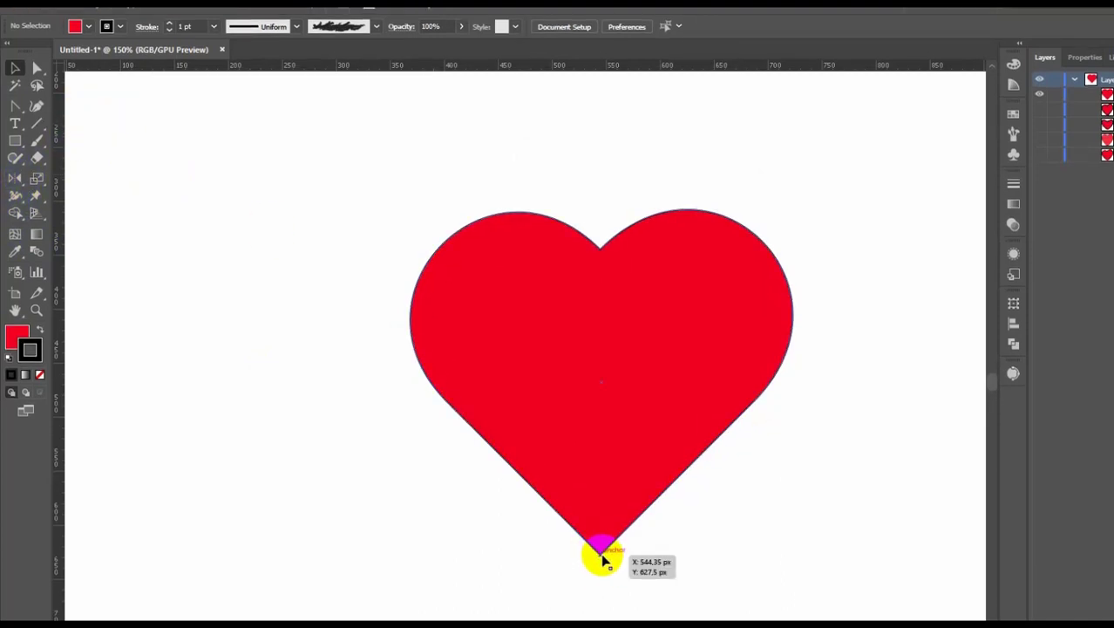
- Try to convert the heart's bottom tip to a smooth anchor point
click(36, 68)
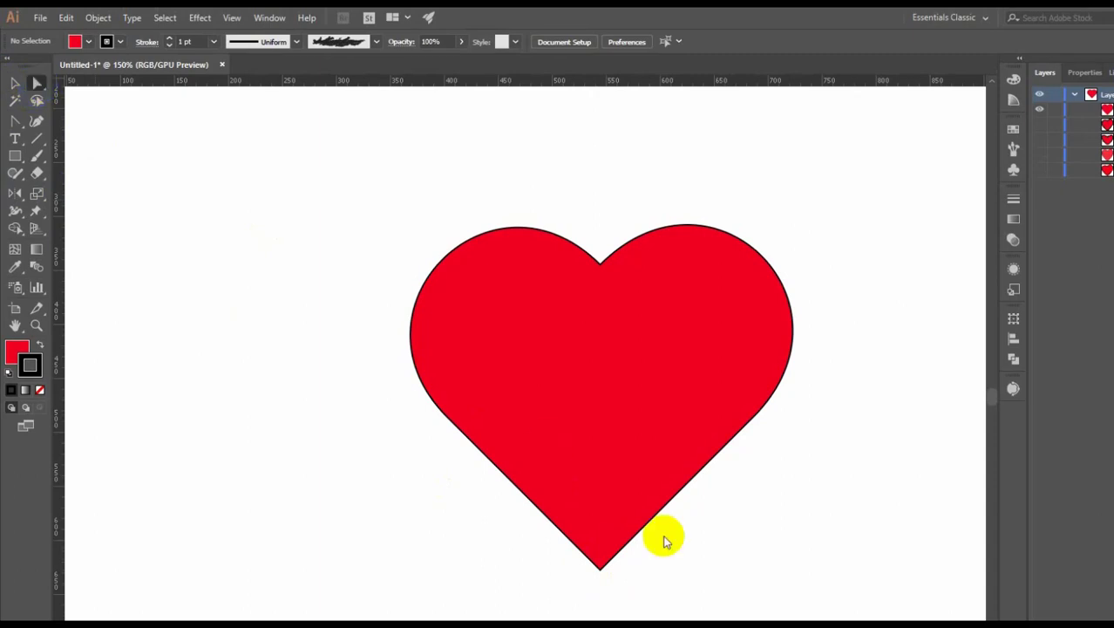
click(582, 551)
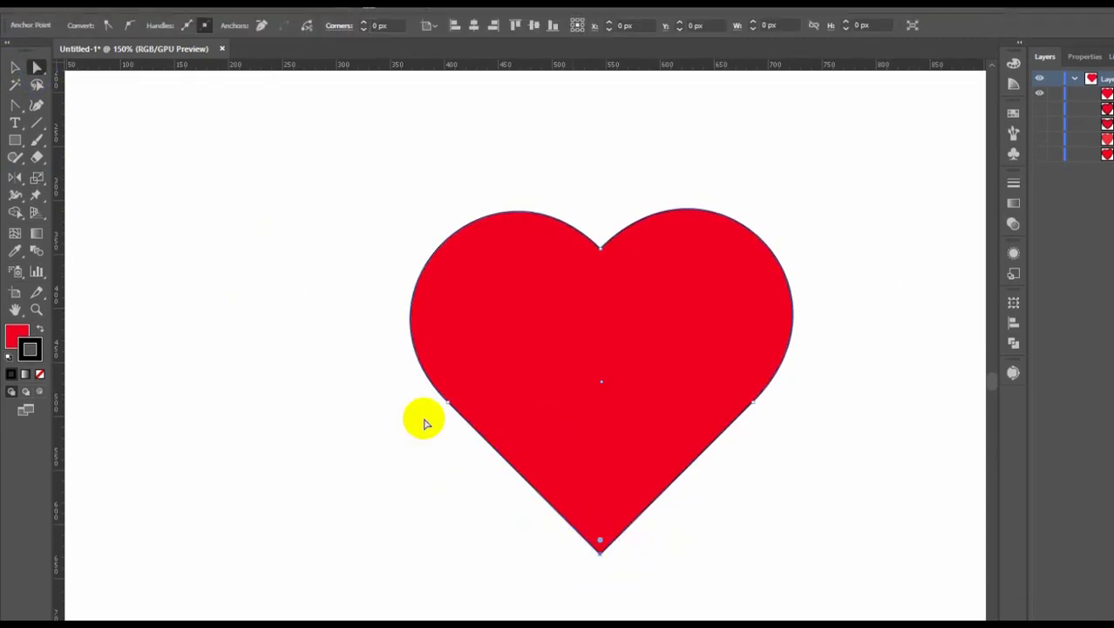
click(131, 43)
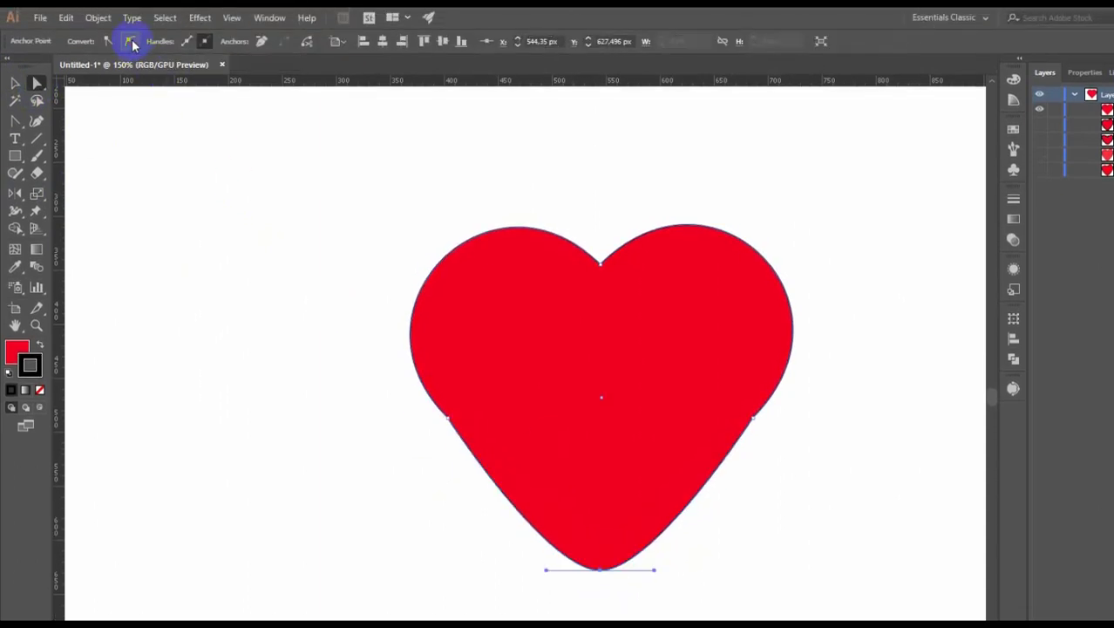
- Try to reshape the heart's sides by moving the right anchor slightly outward and adjusting the curve handles of both side anchors
click(753, 420)
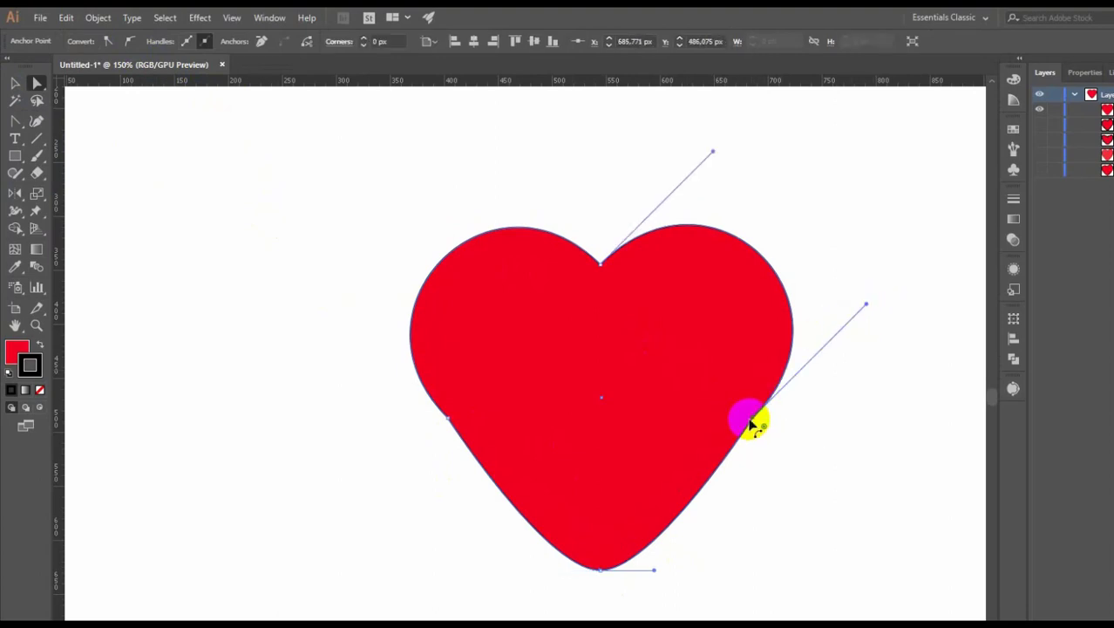
click(756, 422)
drag(755, 422, 765, 427)
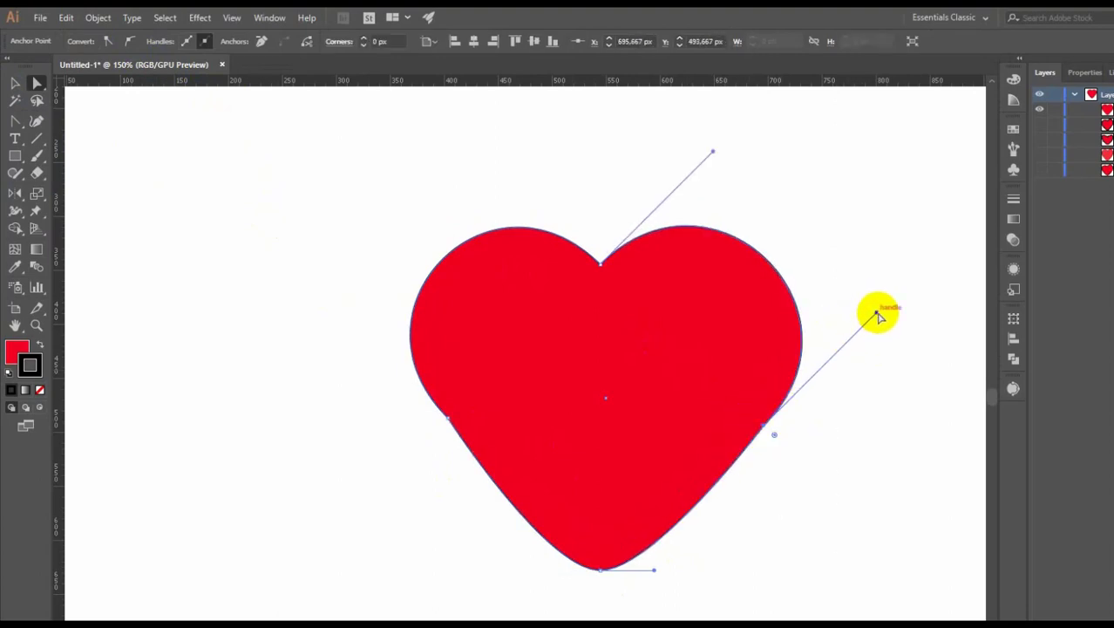
drag(878, 312, 855, 296)
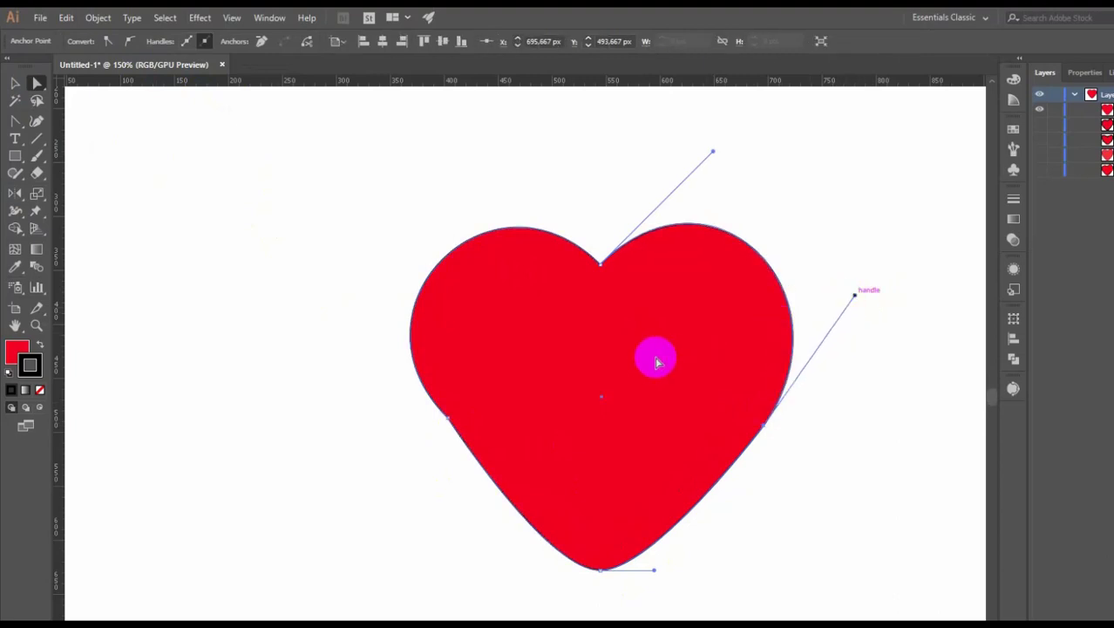
drag(441, 424, 378, 286)
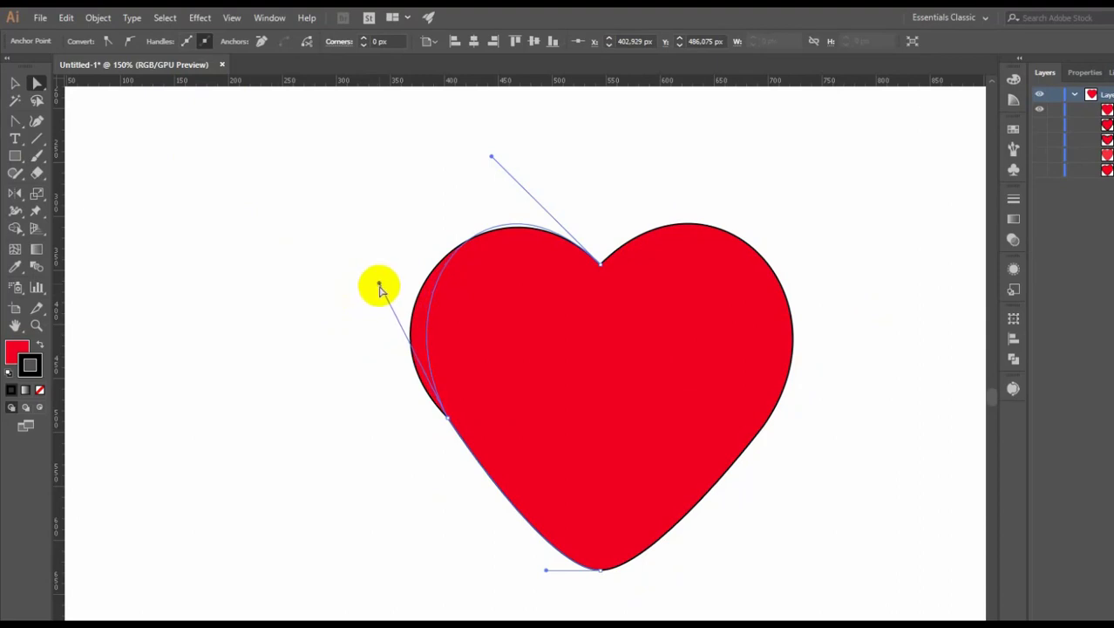
click(448, 419)
click(817, 414)
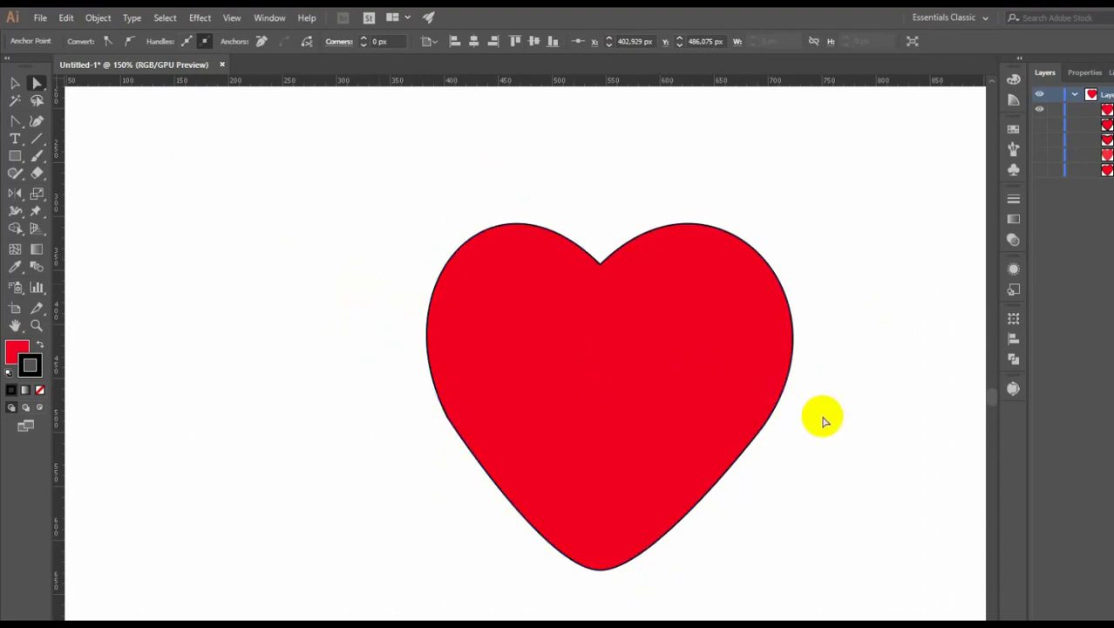
click(770, 381)
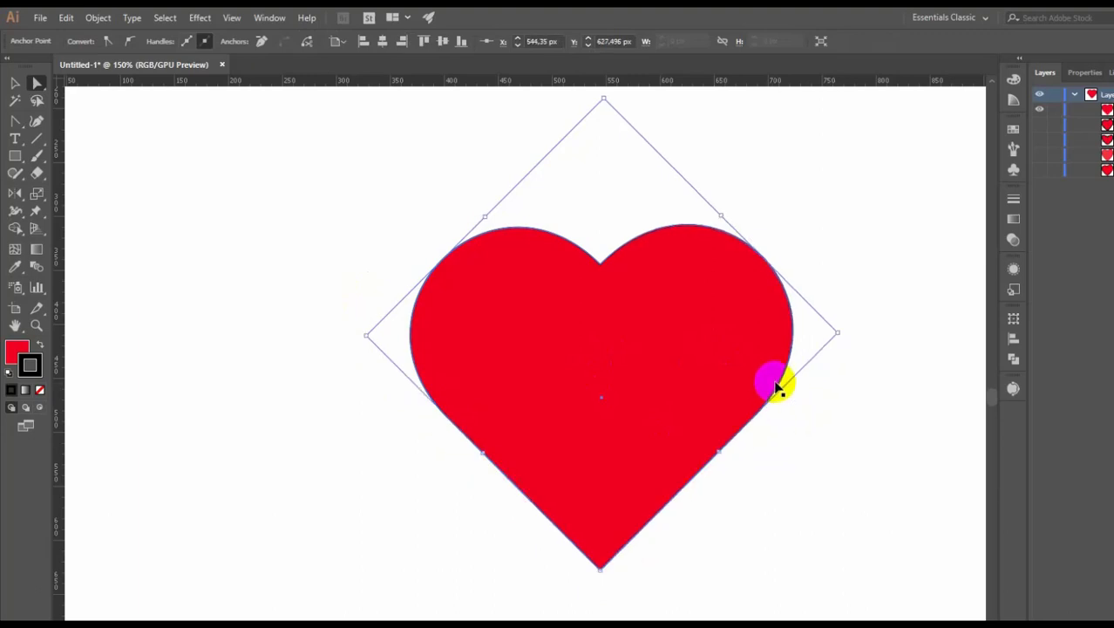
click(801, 423)
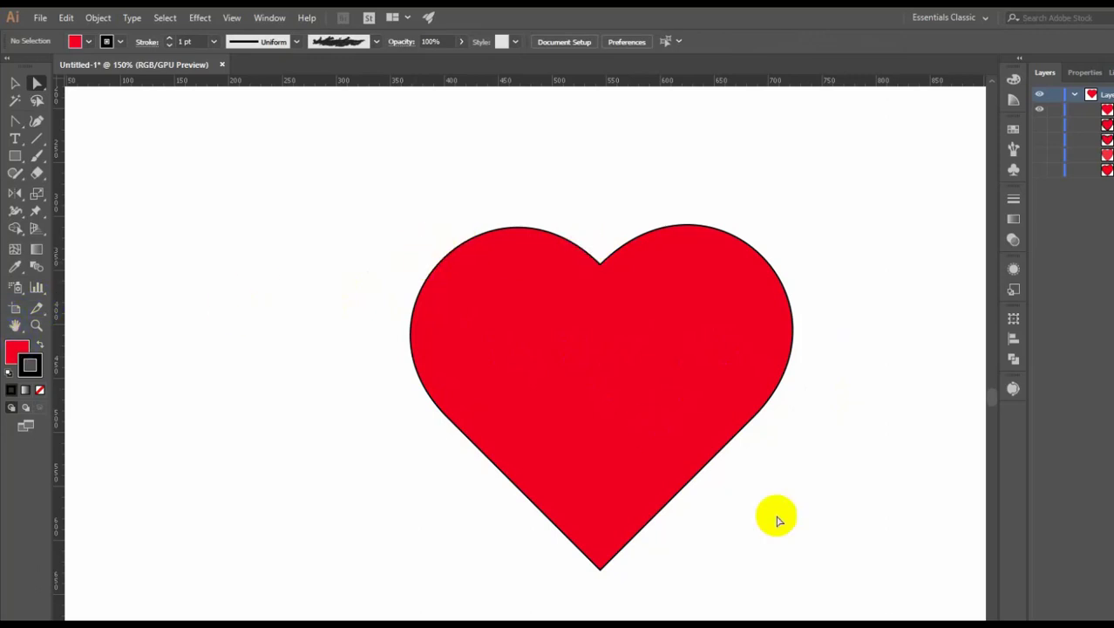
- Select the whole heart, set its stroke weight to 2 pt, and apply the thick, rough charcoal-style brush to its outline
drag(760, 528, 386, 227)
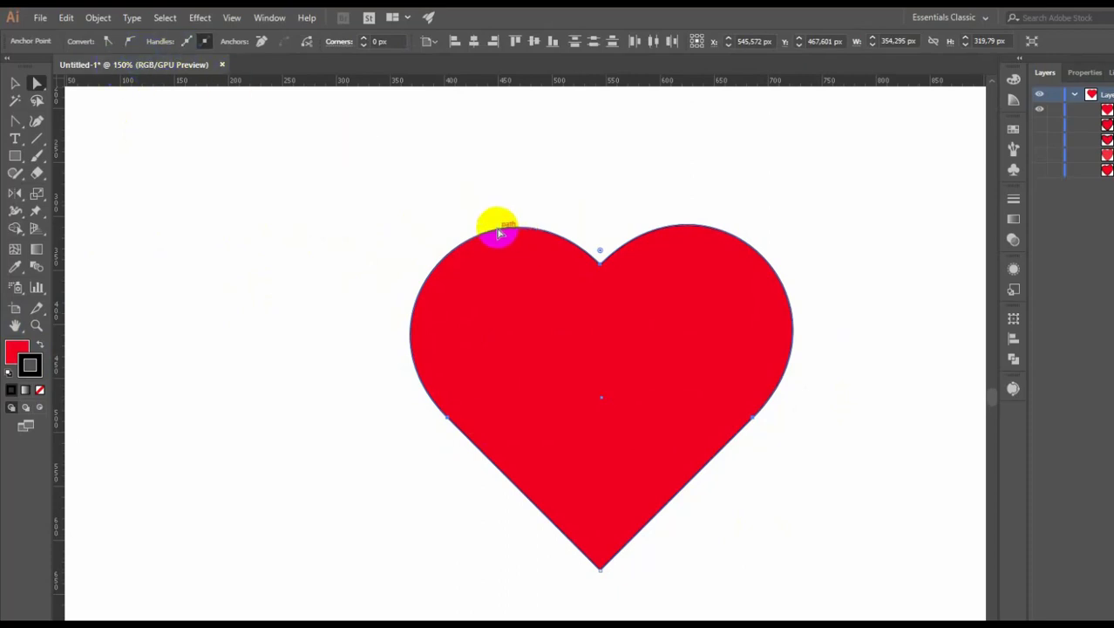
click(15, 83)
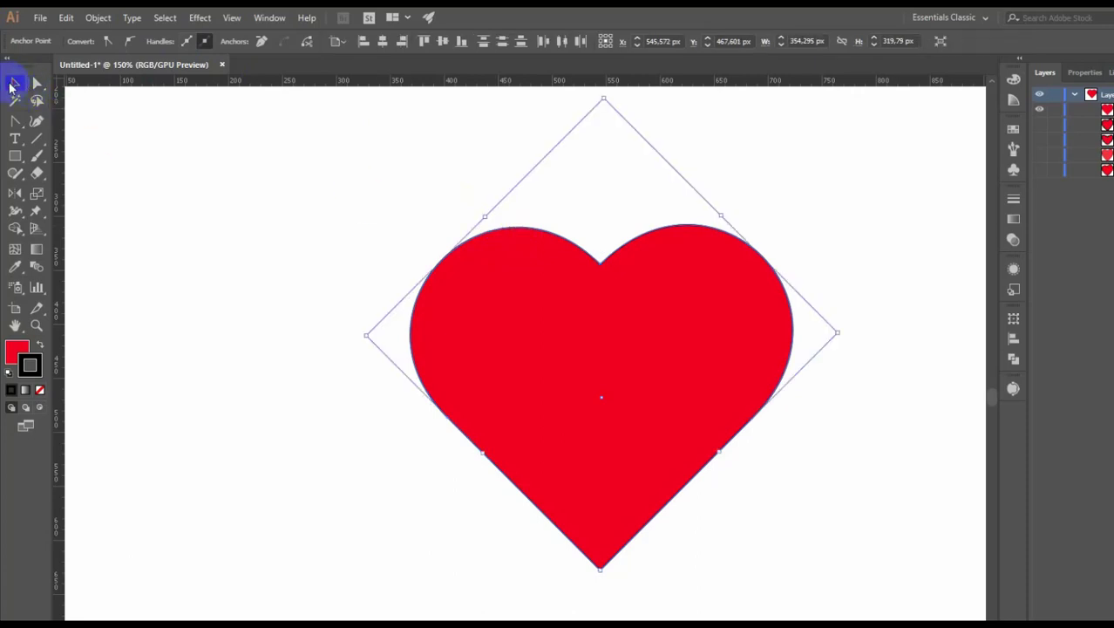
click(642, 303)
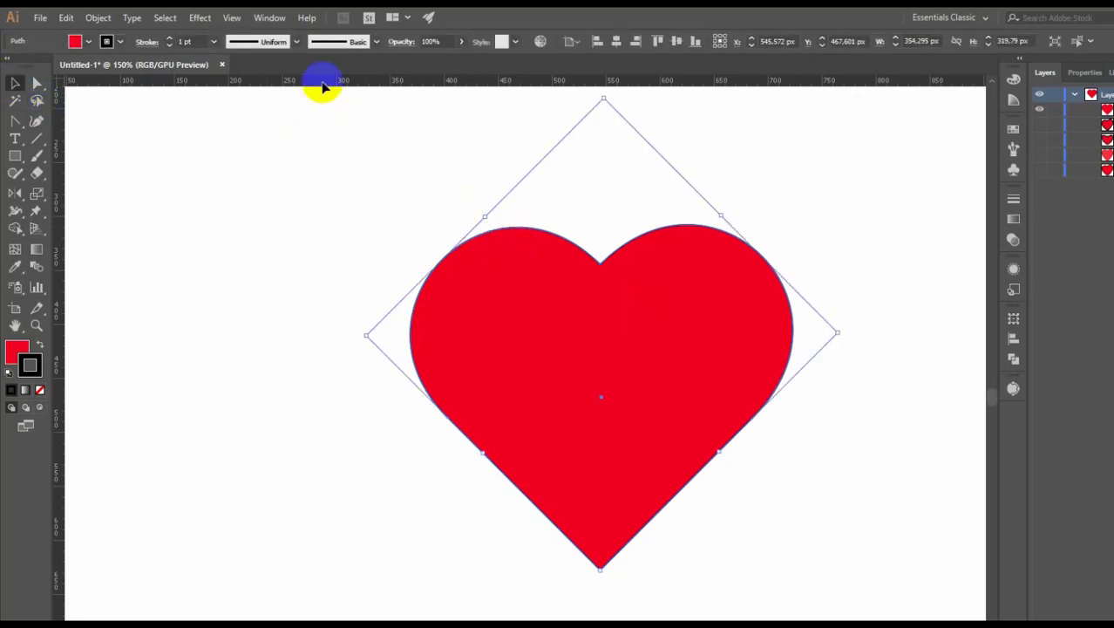
click(213, 41)
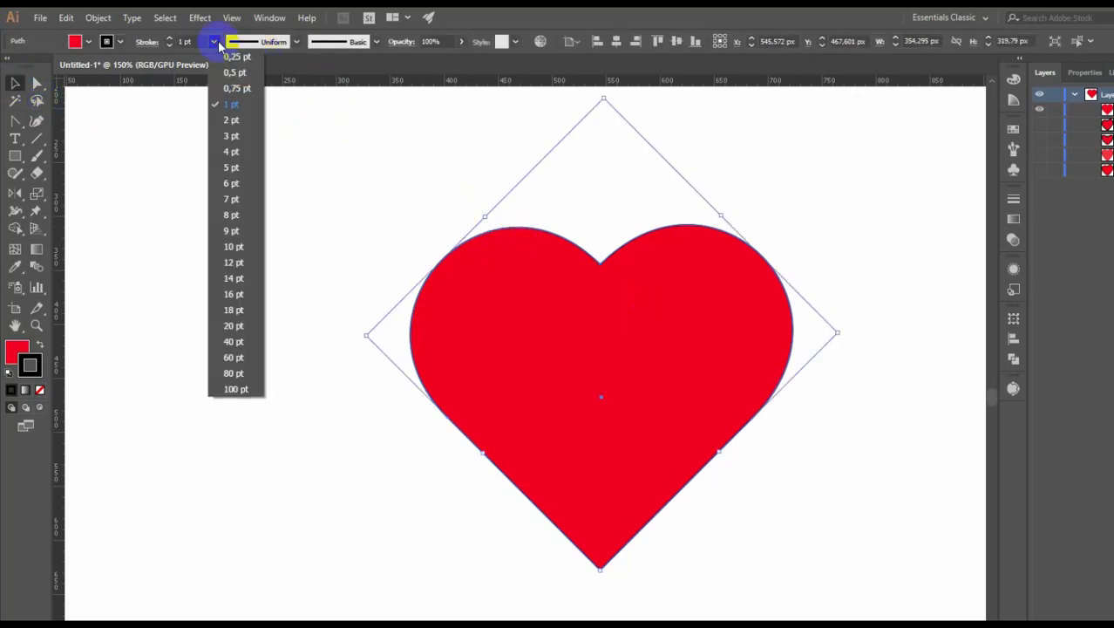
click(231, 121)
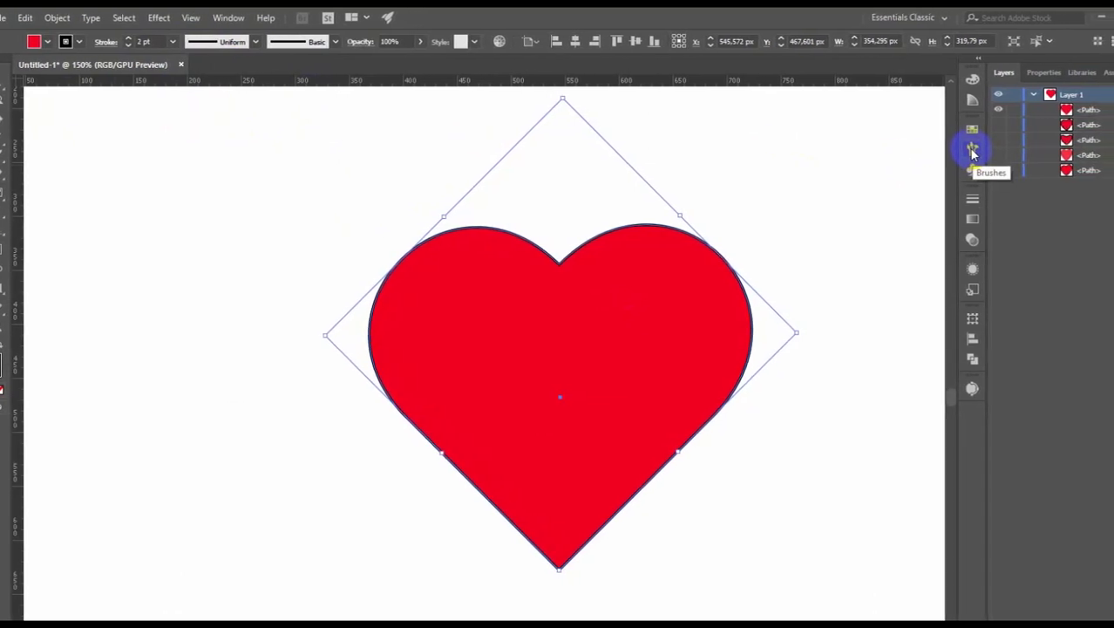
click(972, 150)
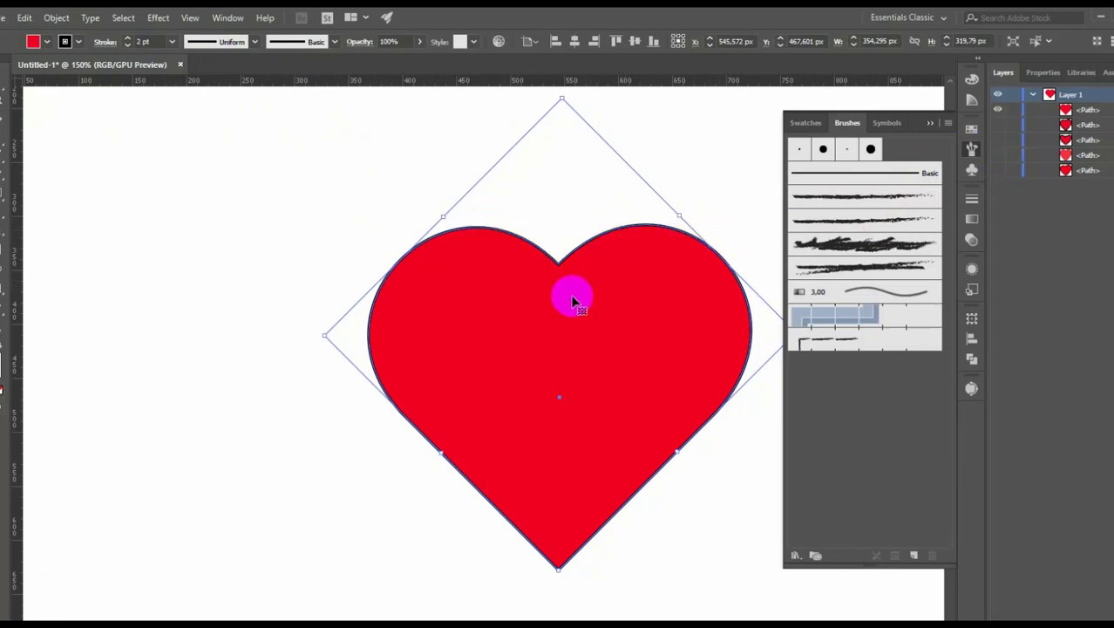
click(864, 245)
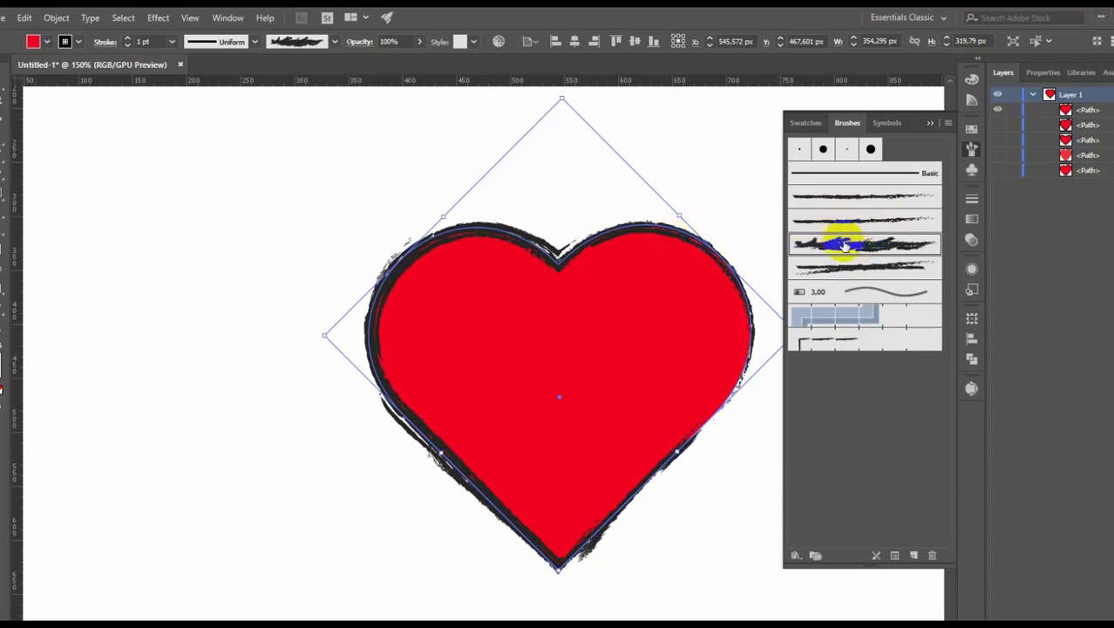
click(865, 385)
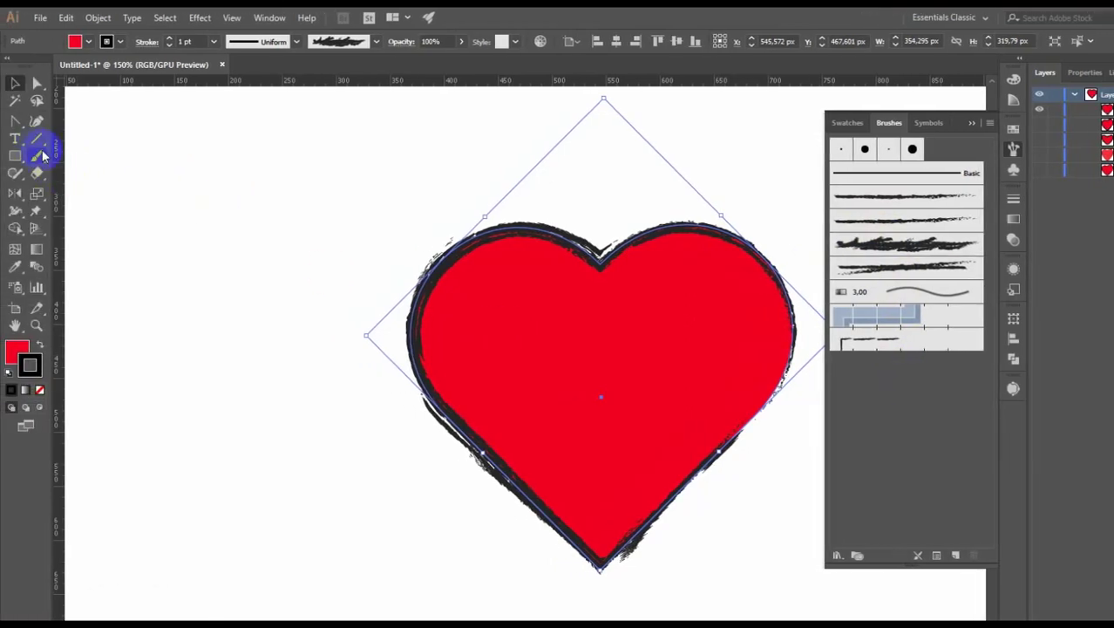
- Paint a small cluster of overlapping strokes, about 72 px wide, in the empty area beside the heart with the thin charcoal-style brush
click(37, 157)
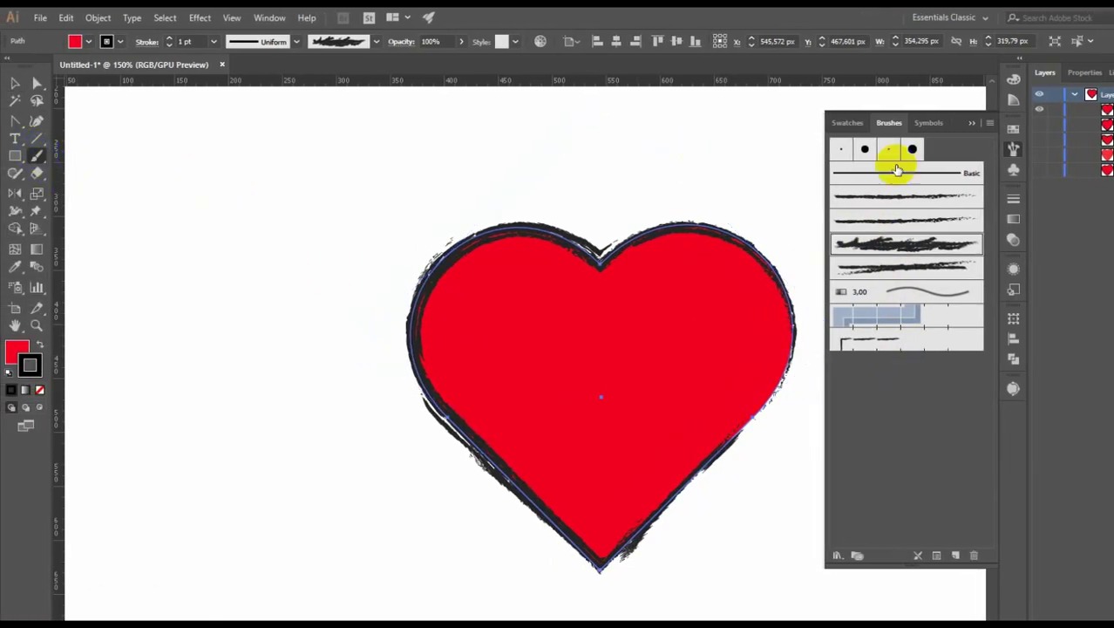
click(909, 199)
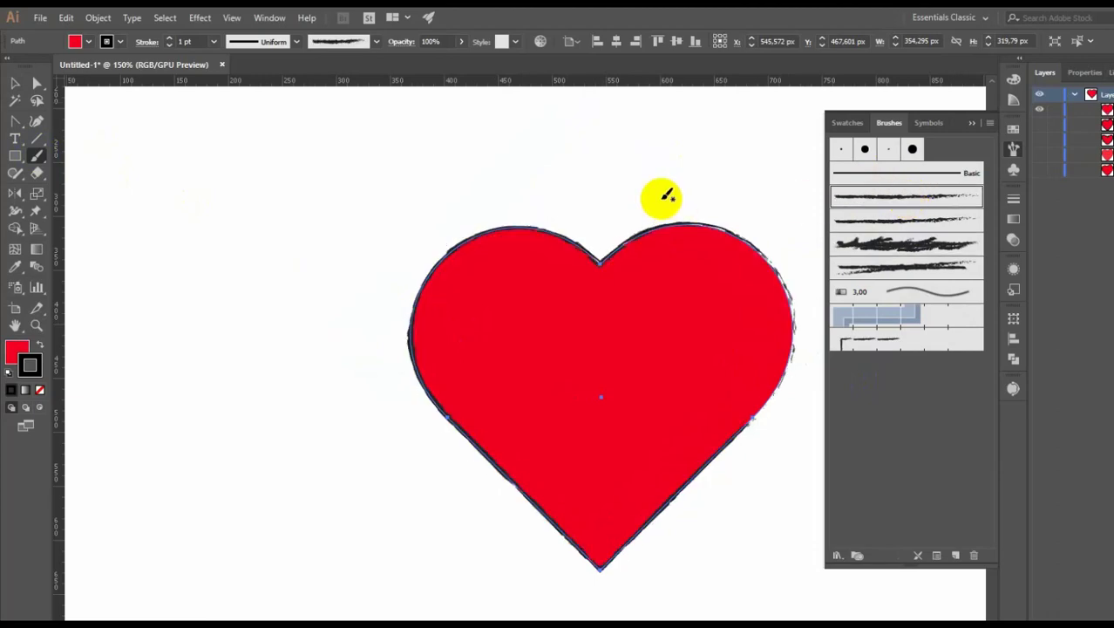
mouse_move(231, 174)
mouse_down()
mouse_move(272, 171)
mouse_move(197, 181)
mouse_move(259, 178)
mouse_move(190, 177)
mouse_up()
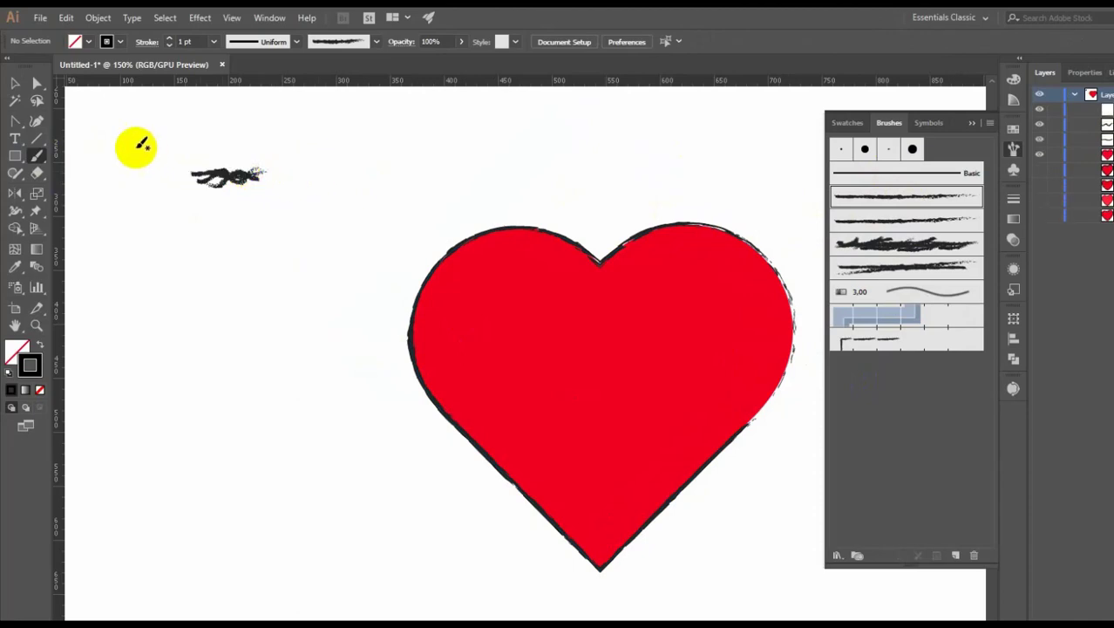
- Create a new Art Brush from the small cluster of painted strokes, with its colorization method set to Tints
click(36, 84)
mouse_move(144, 141)
mouse_down()
mouse_move(259, 174)
mouse_move(294, 210)
mouse_move(282, 206)
mouse_up()
mouse_move(231, 177)
mouse_down()
mouse_move(824, 338)
mouse_move(907, 405)
mouse_up()
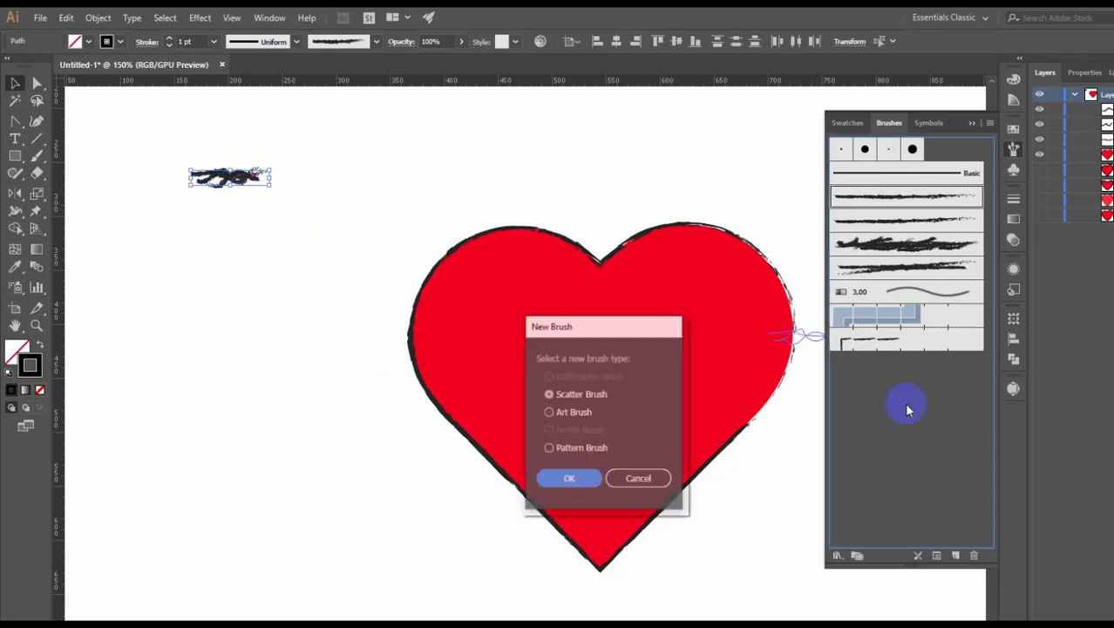
click(549, 413)
click(569, 480)
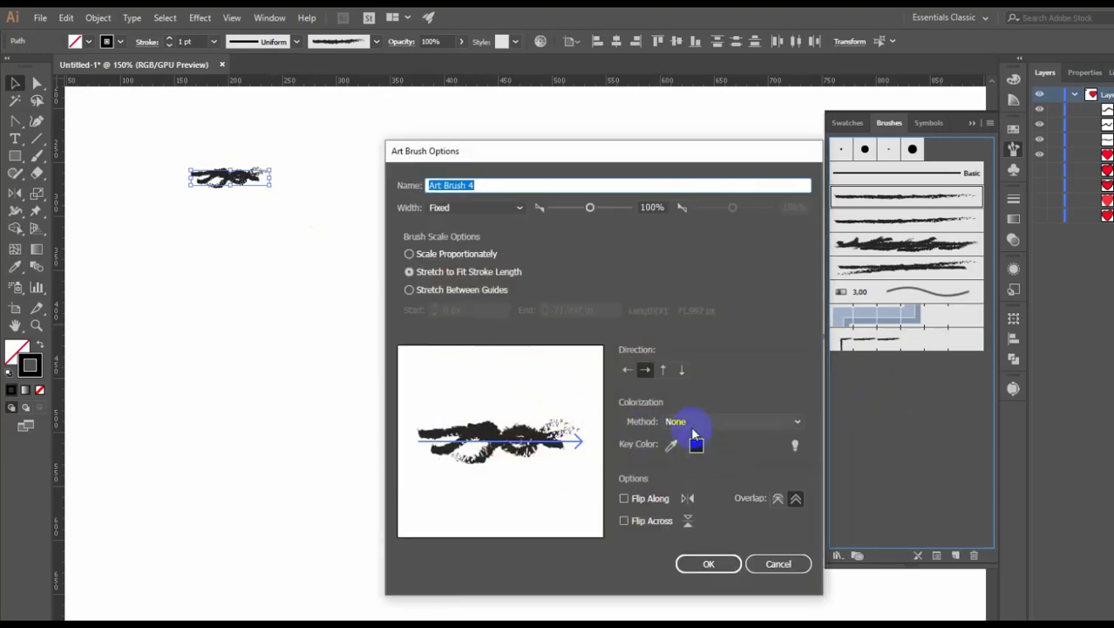
click(693, 425)
click(689, 451)
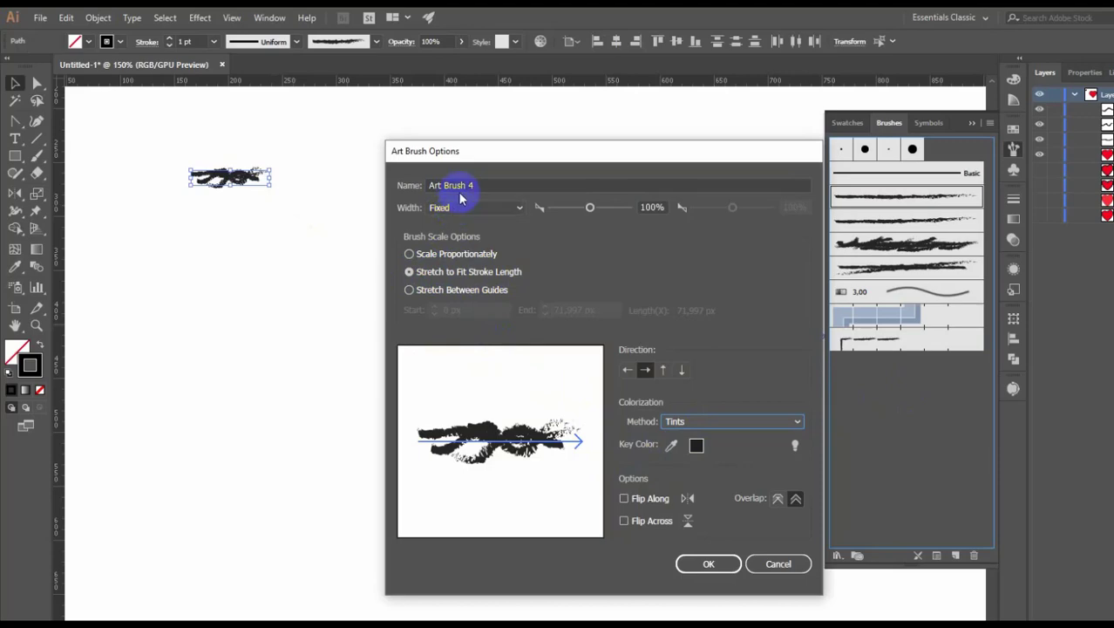
click(708, 564)
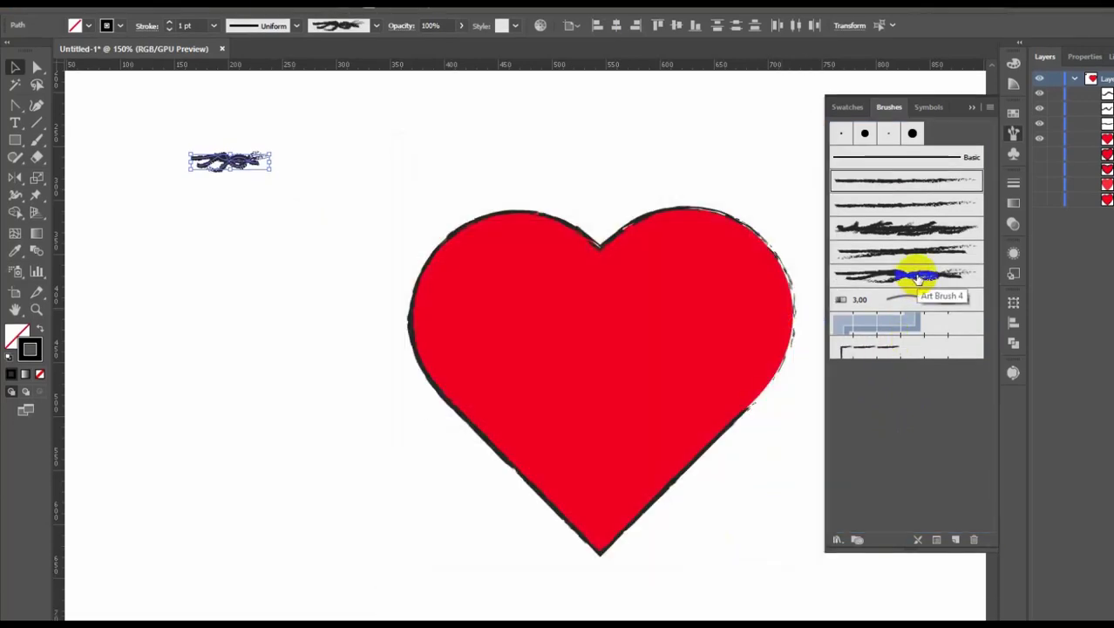
- Apply the new art brush made from the painted strokes to the heart's outline, and leave the heart deselected
drag(399, 211, 736, 563)
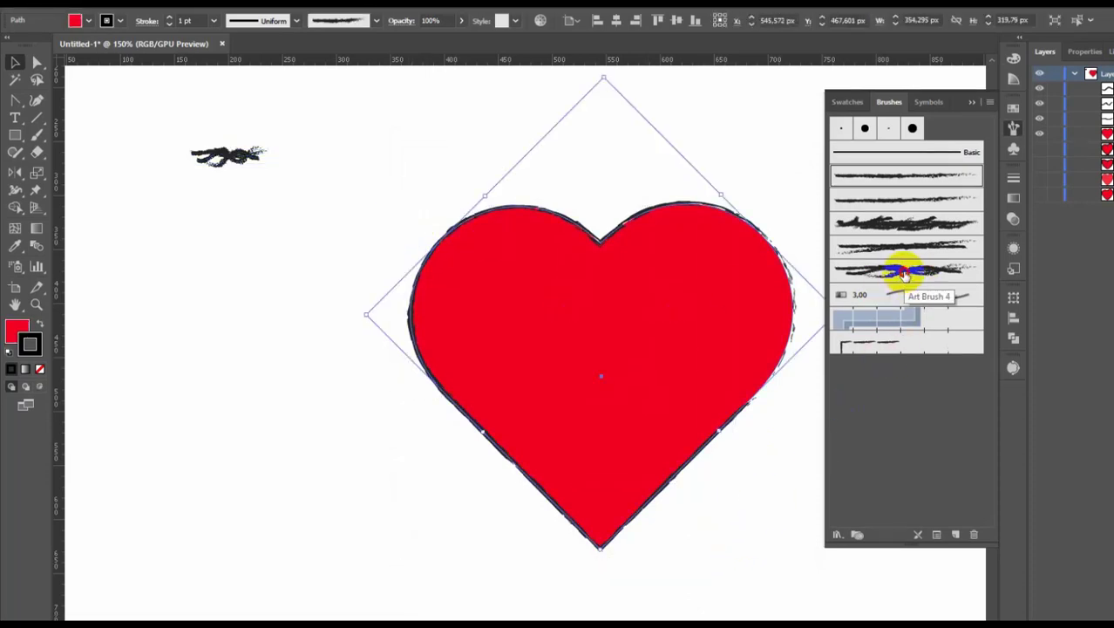
click(905, 277)
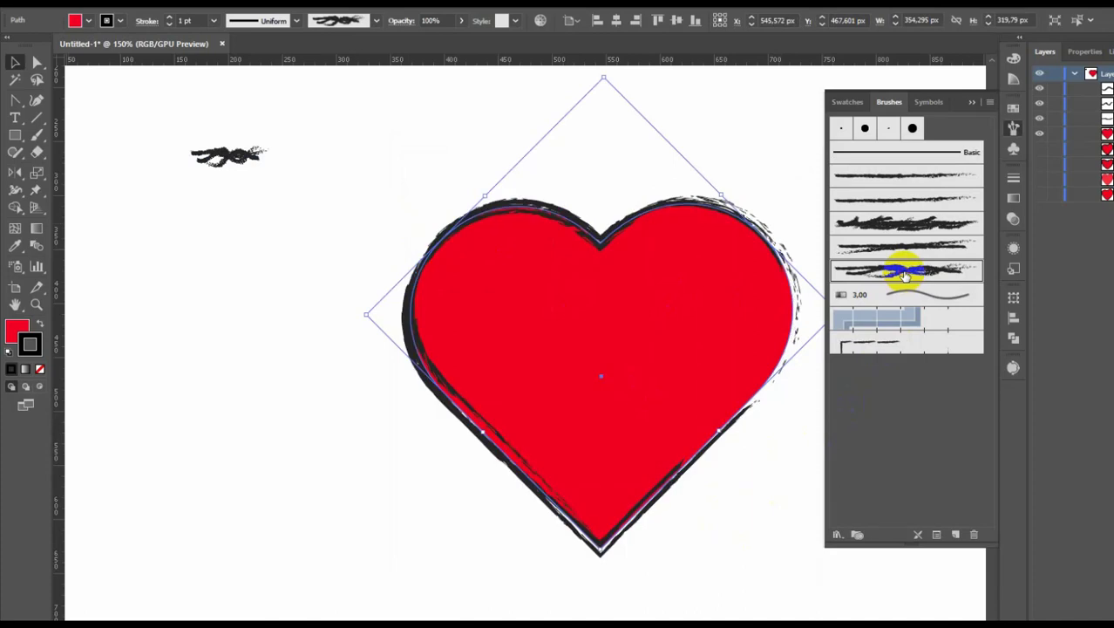
click(297, 369)
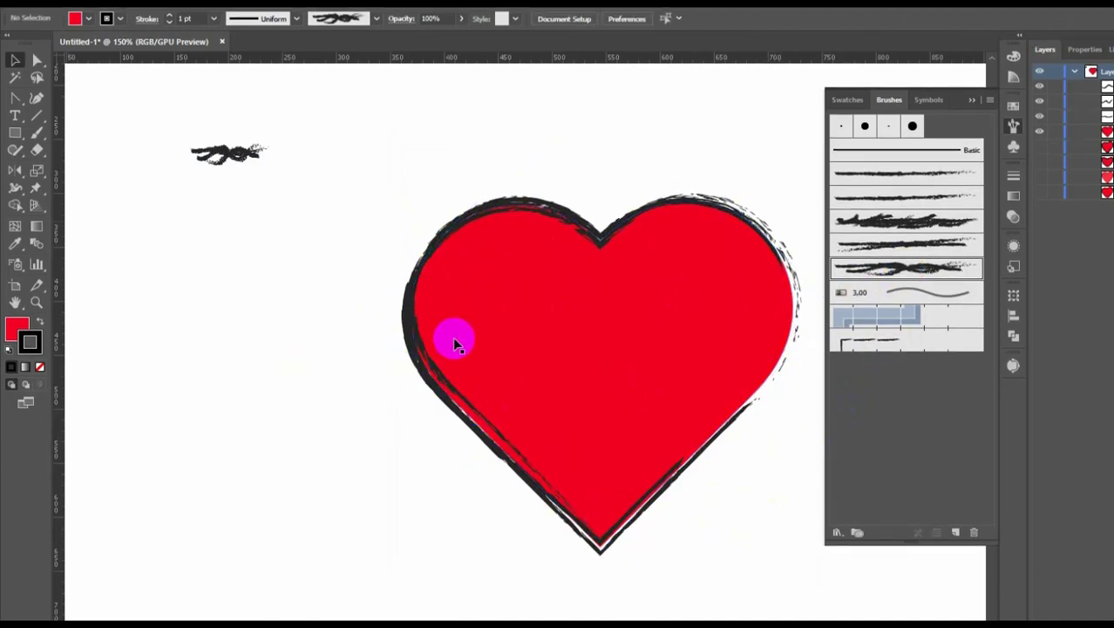